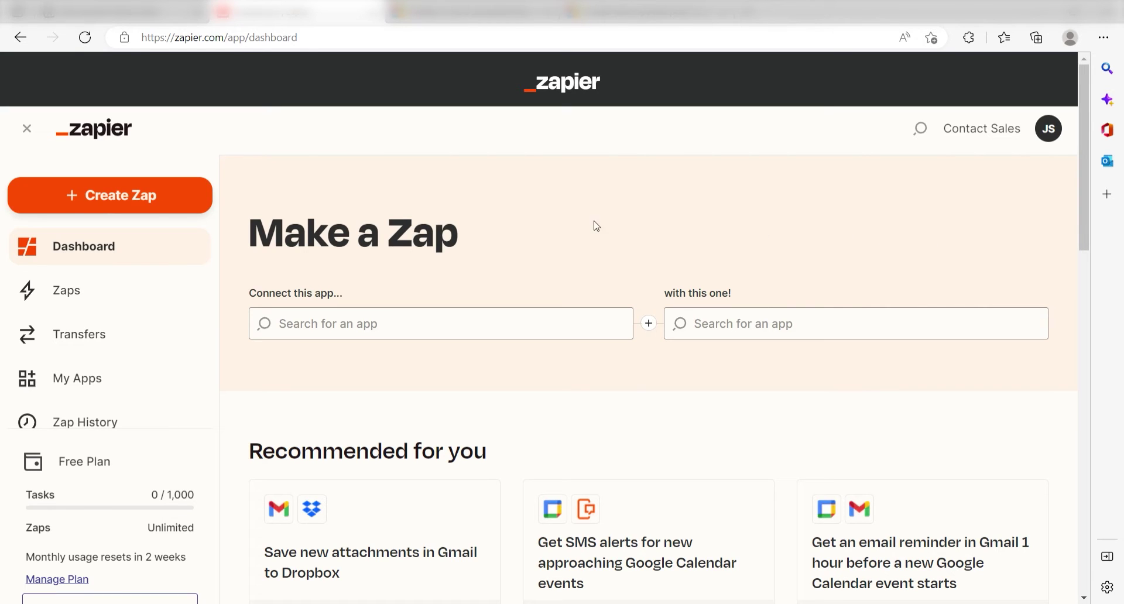
Step: Start a new Zap whose trigger is Pocket's New Item event
{"action": "left_click", "coordinate": [182, 204]}
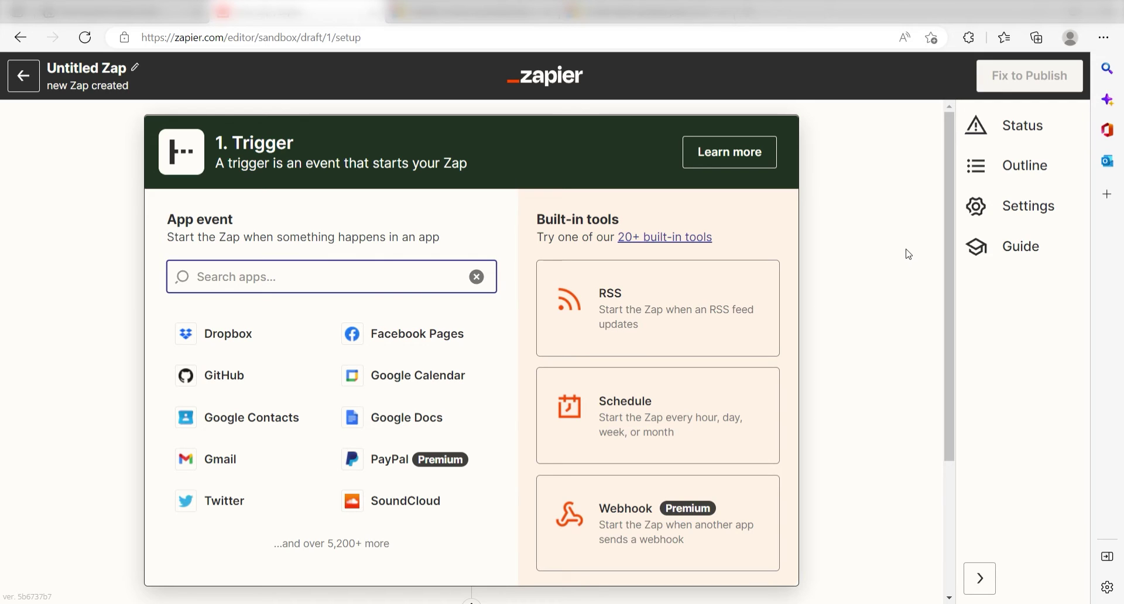
{"action": "type", "text": "pocket"}
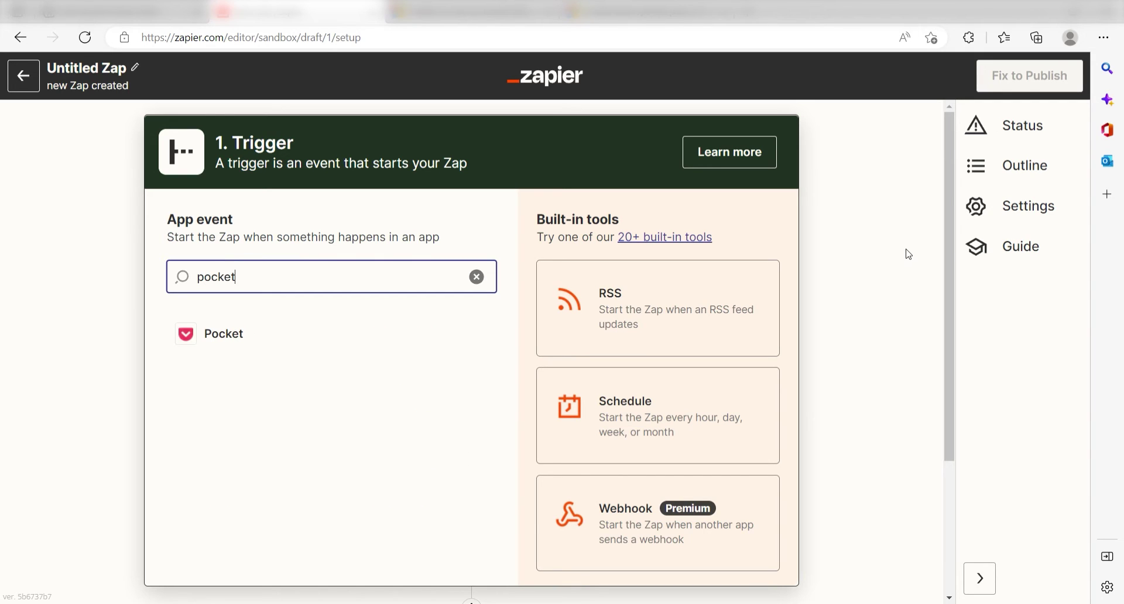
{"action": "left_click", "coordinate": [380, 334]}
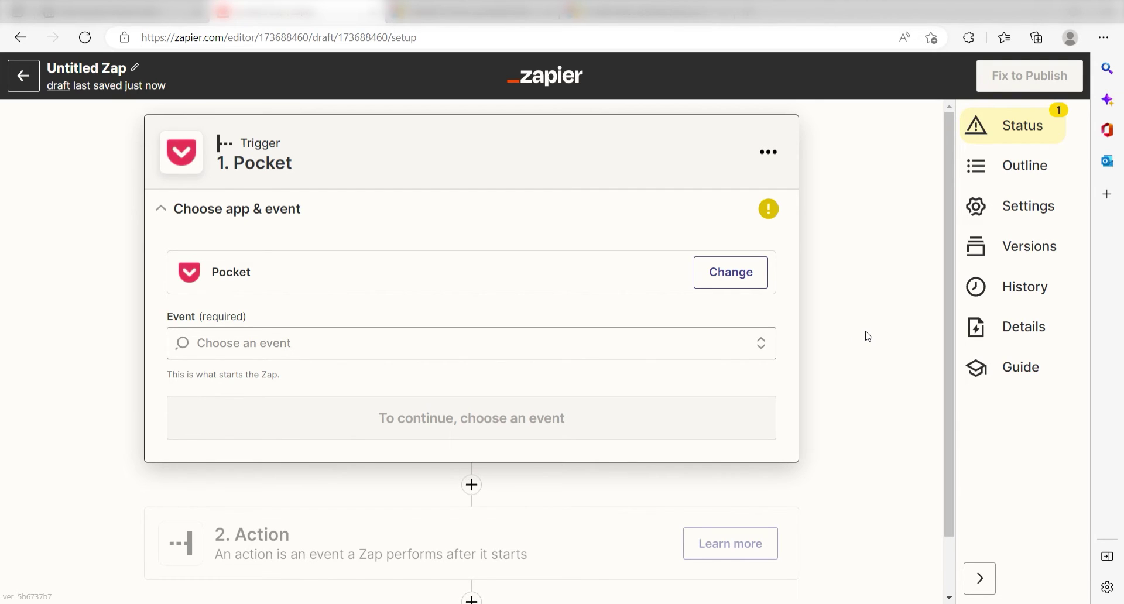
{"action": "left_click", "coordinate": [735, 343]}
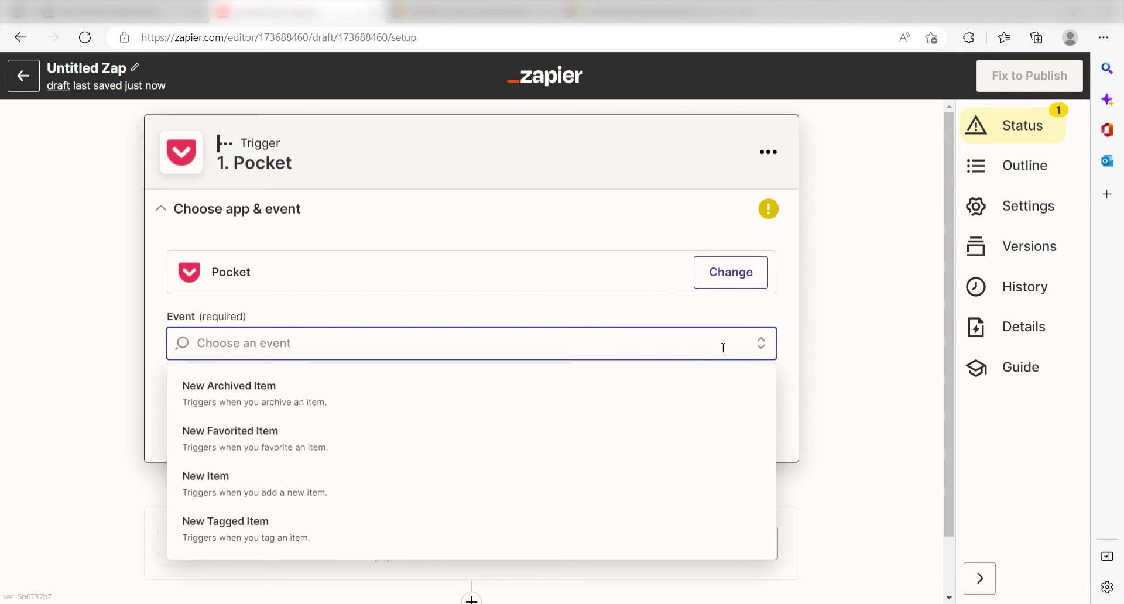
{"action": "left_click", "coordinate": [586, 490]}
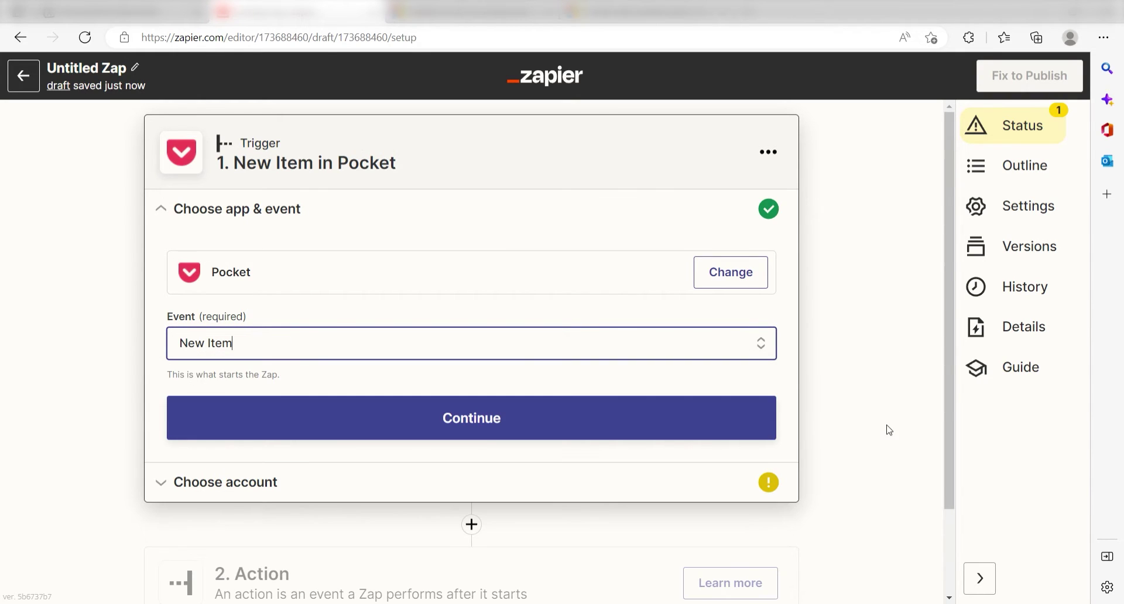
Step: Authorize the Pocket account, then test the trigger to pull in 'How to Get the Most Out of Pocket'
{"action": "left_click", "coordinate": [724, 428]}
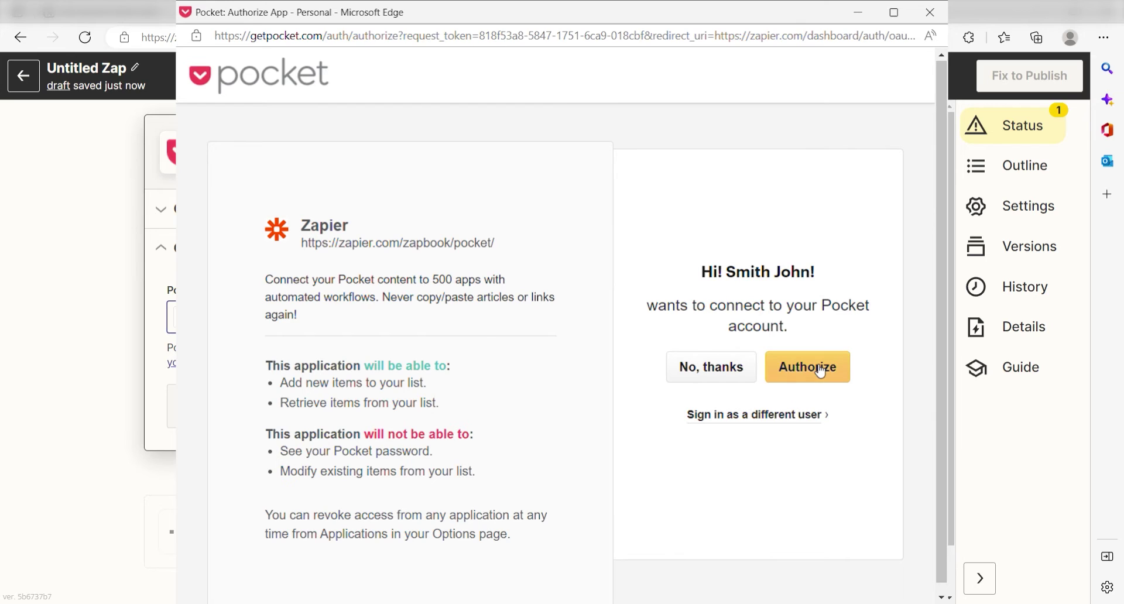
{"action": "left_click", "coordinate": [820, 368]}
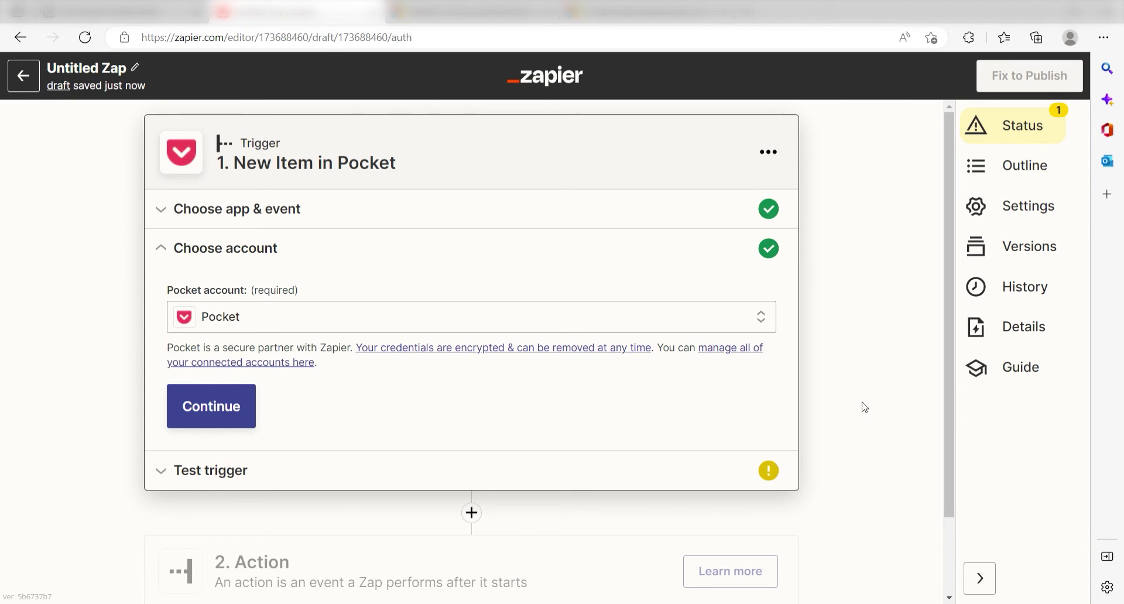
{"action": "left_click", "coordinate": [236, 408]}
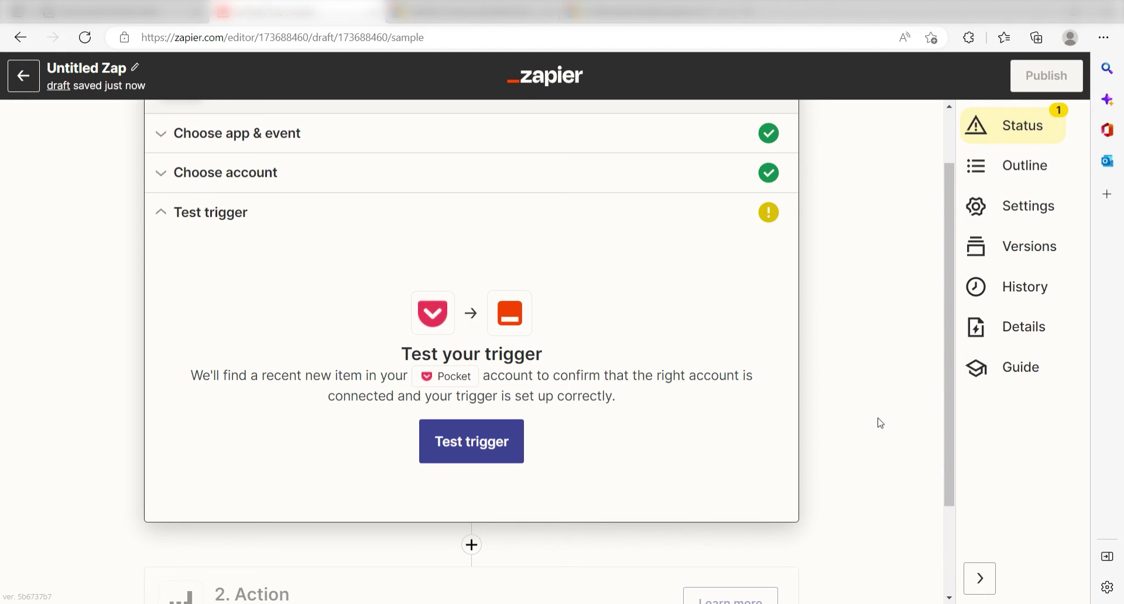
{"action": "left_click", "coordinate": [502, 451]}
{"action": "scroll", "coordinate": [925, 370], "scroll_direction": "down", "scroll_amount": 4}
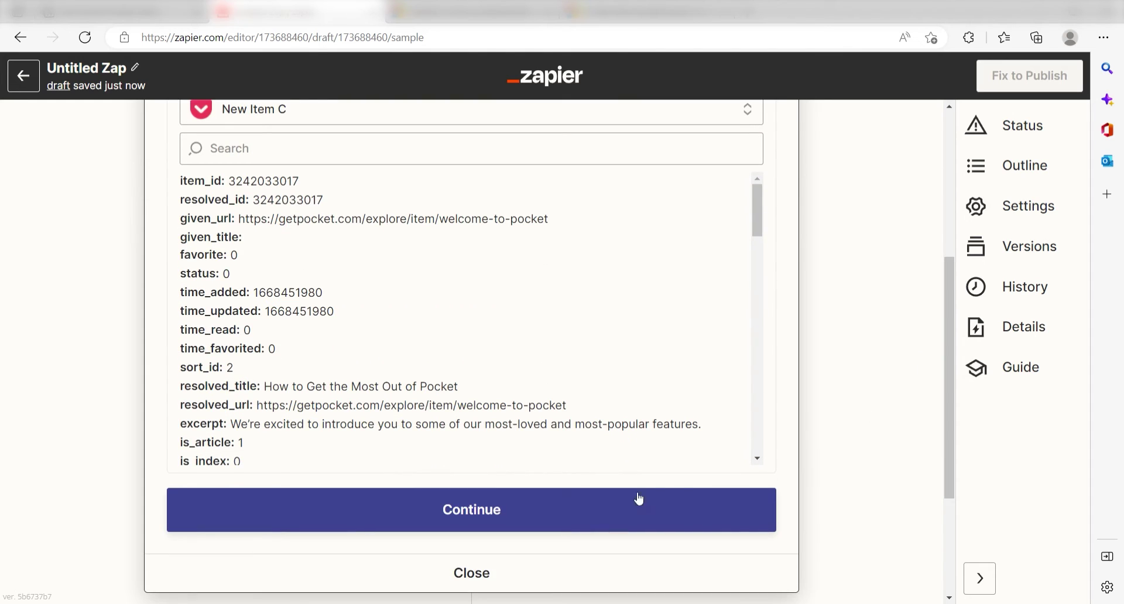
Step: Add a Notion action using the Create Database Item event
{"action": "left_click", "coordinate": [597, 515]}
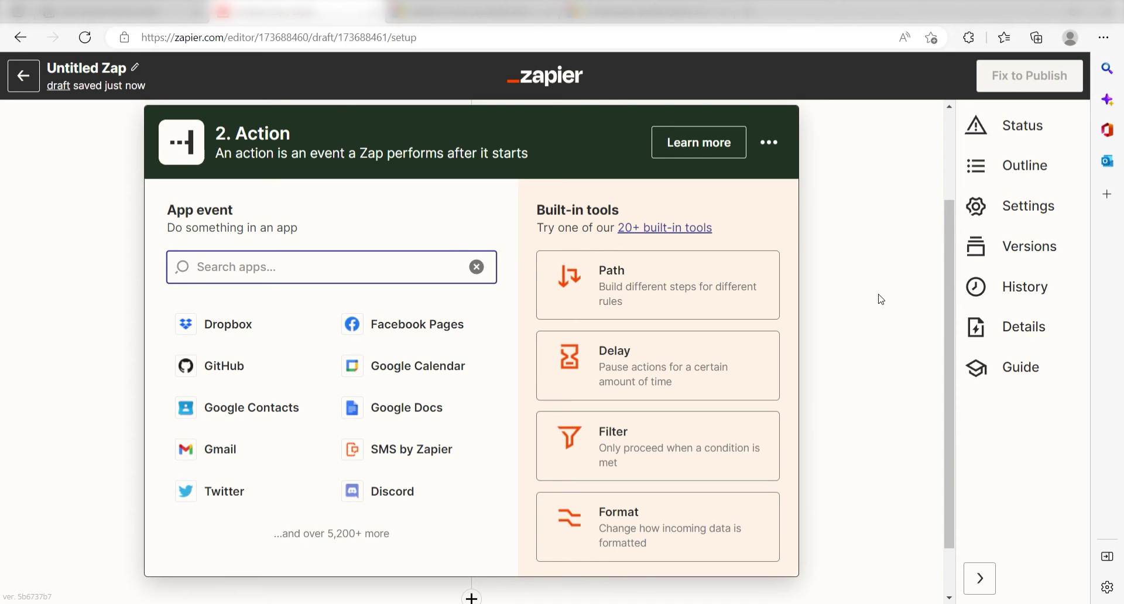
{"action": "type", "text": "notion"}
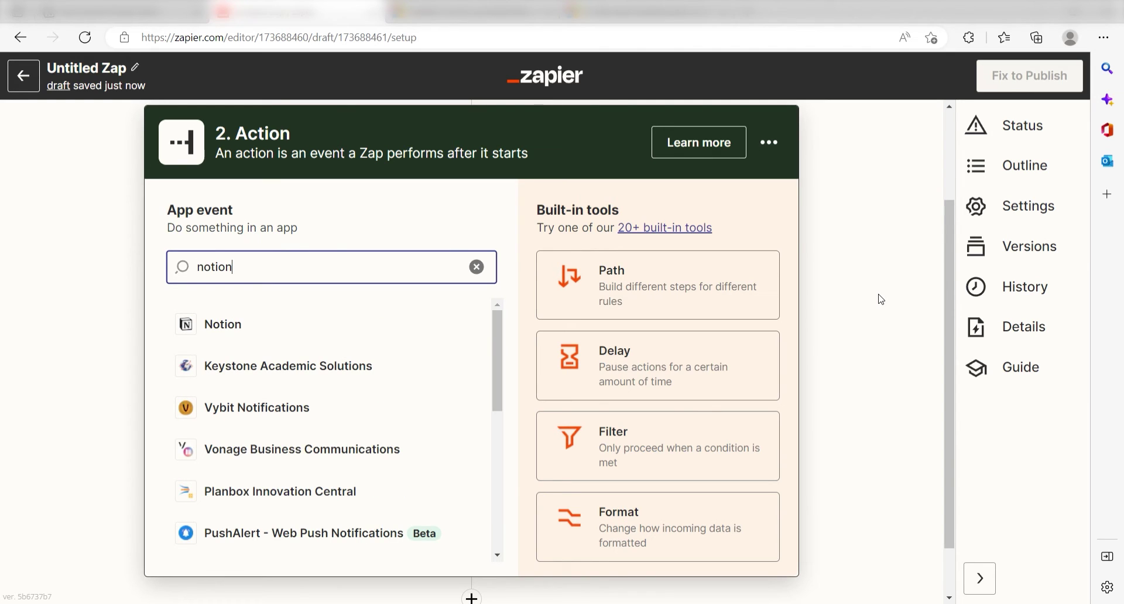
{"action": "left_click", "coordinate": [391, 339]}
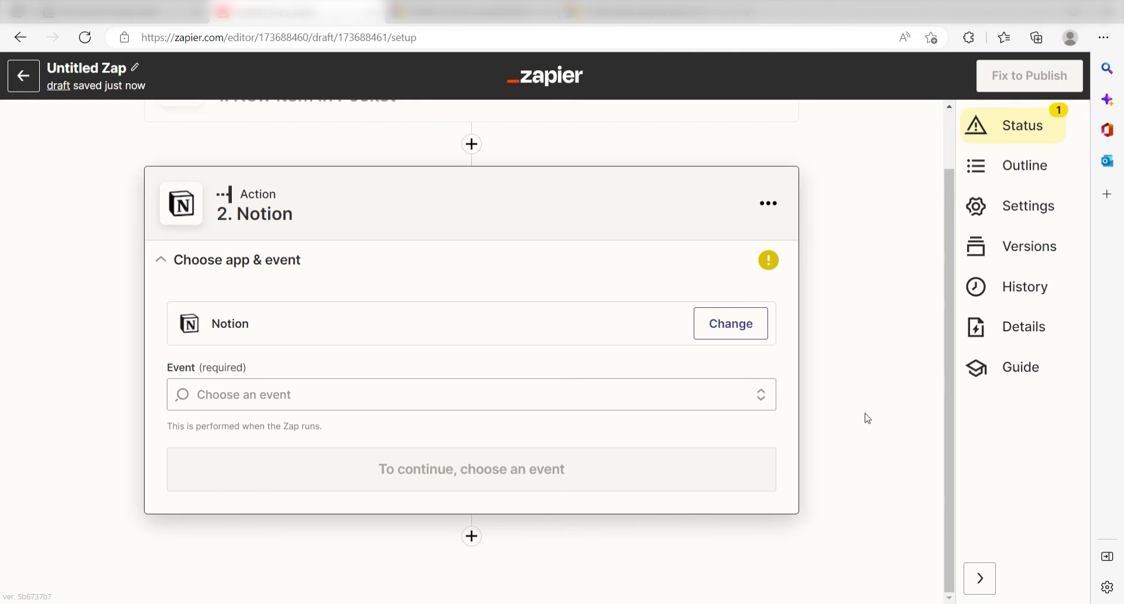
{"action": "left_click", "coordinate": [759, 396]}
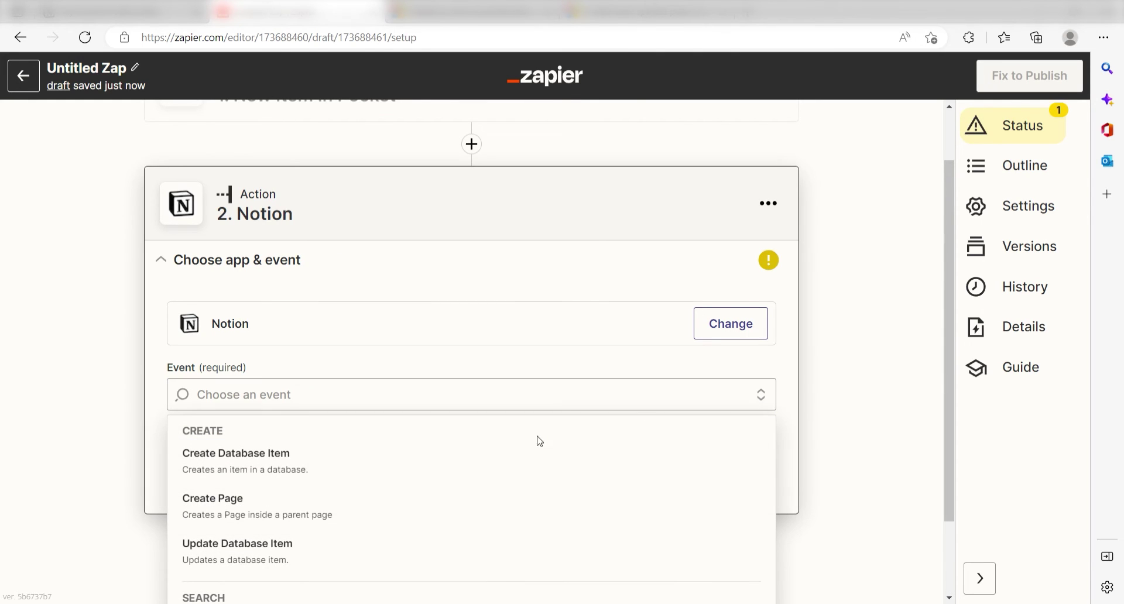
{"action": "left_click", "coordinate": [412, 466]}
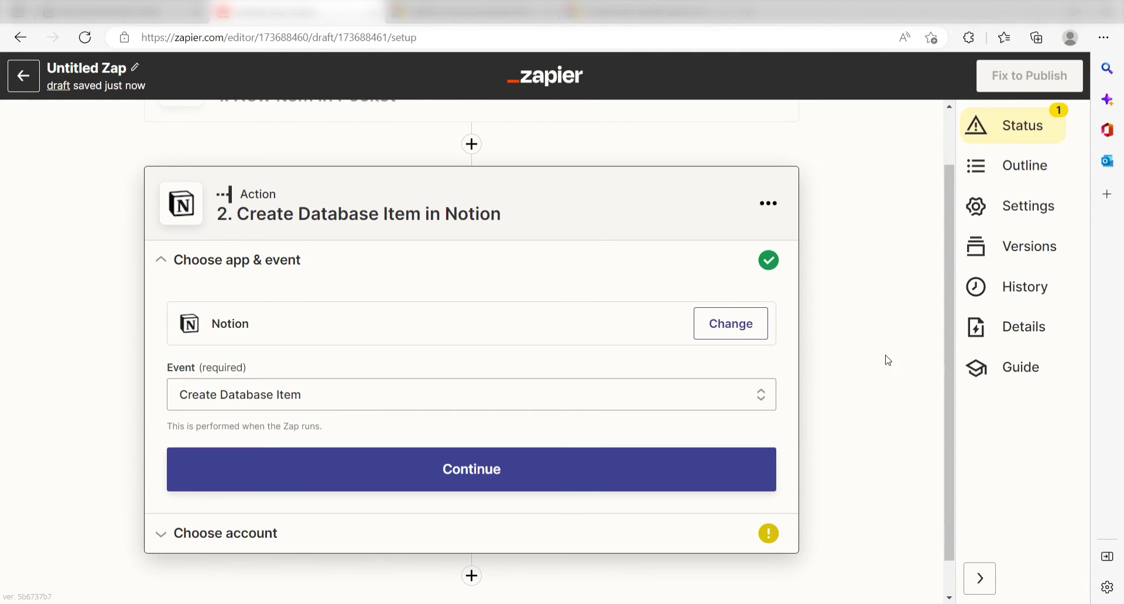
{"action": "left_click", "coordinate": [676, 468]}
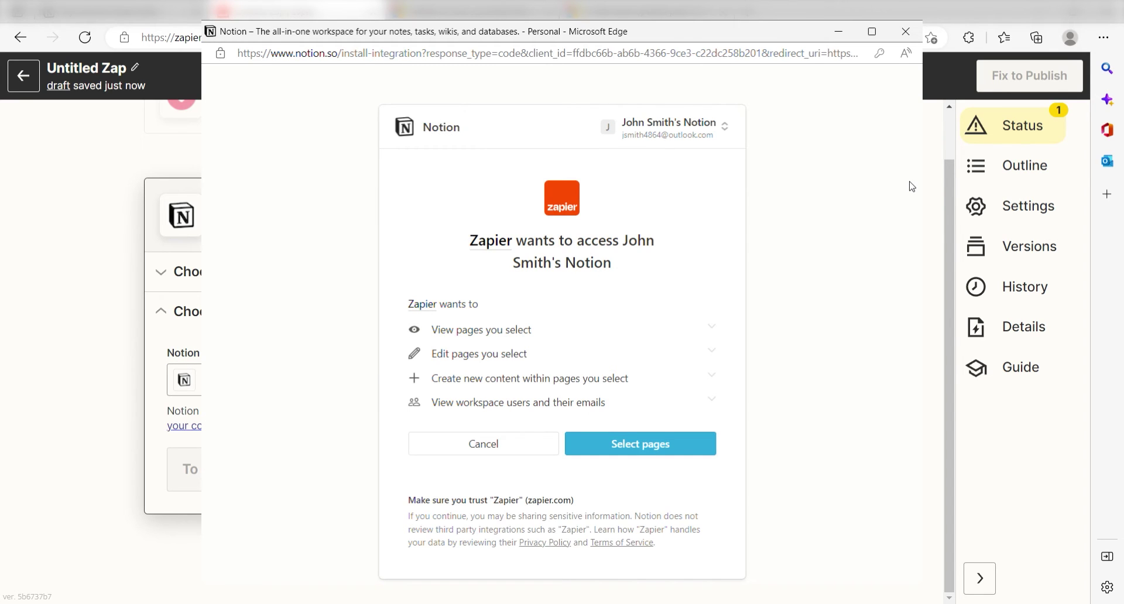
Step: Allow Zapier access to the selected Notion pages
{"action": "left_click", "coordinate": [660, 443]}
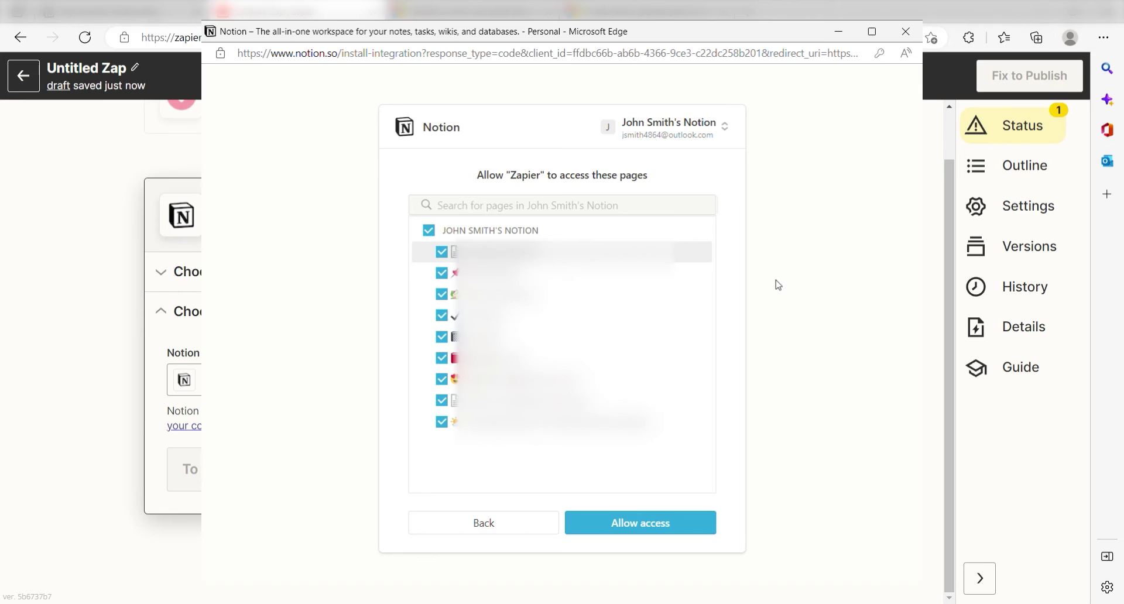
{"action": "left_click", "coordinate": [632, 526]}
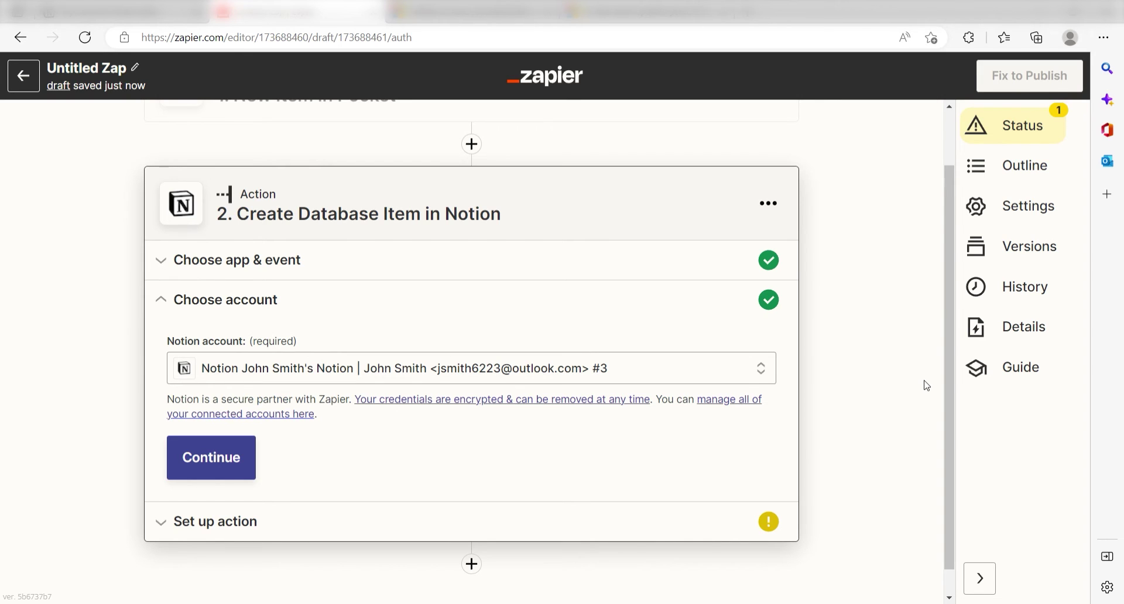
Step: Select 'My Favorite Pocket Links!' as the Notion database and load its fields
{"action": "left_click", "coordinate": [245, 467]}
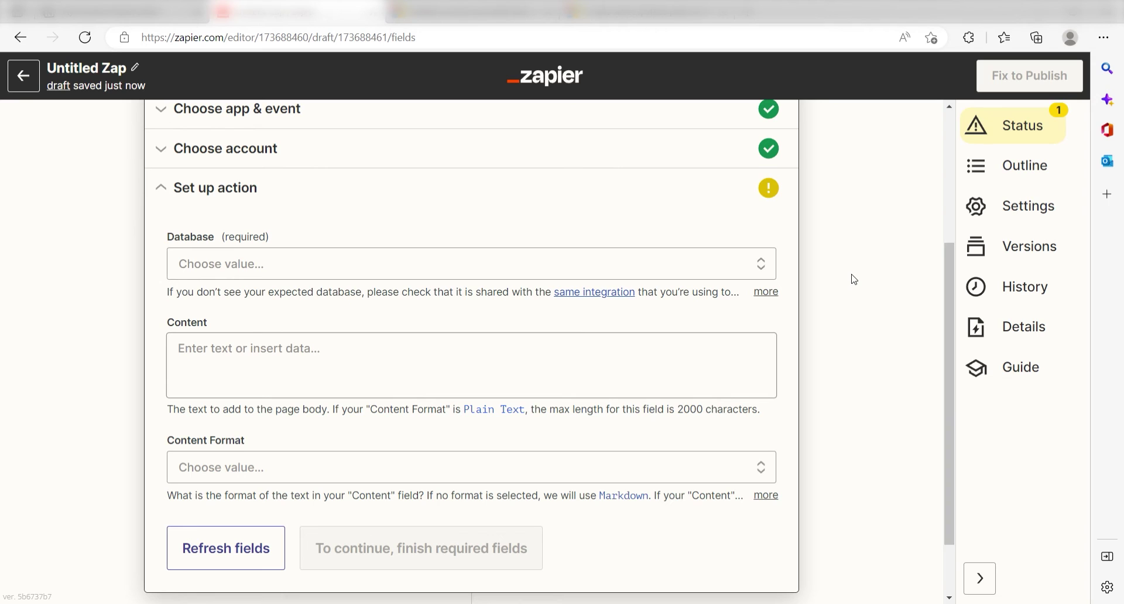
{"action": "left_click", "coordinate": [765, 271]}
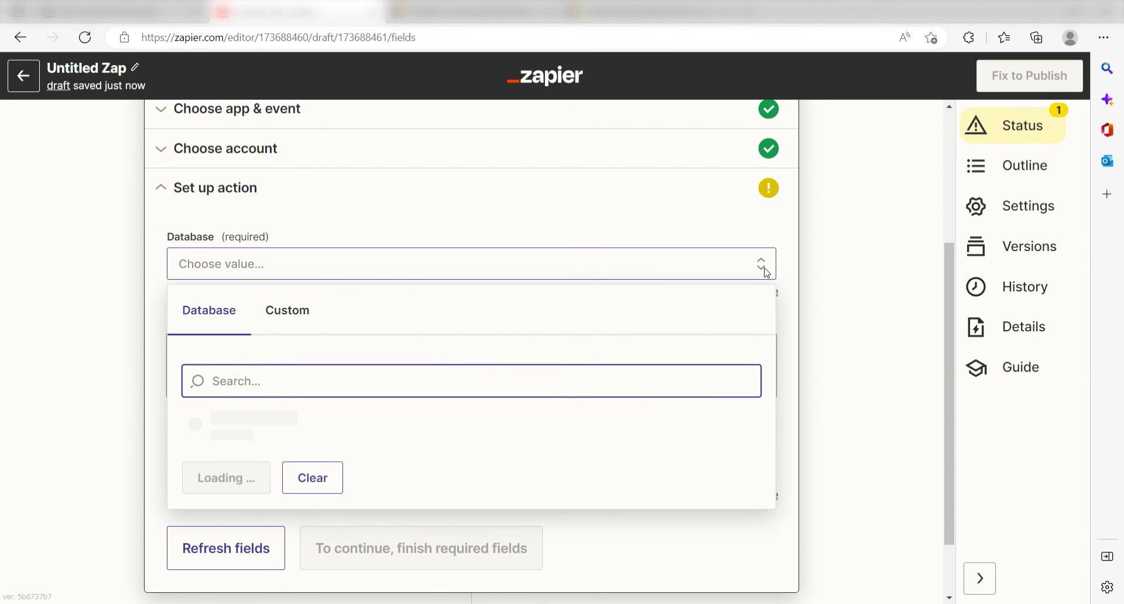
{"action": "left_click", "coordinate": [624, 427]}
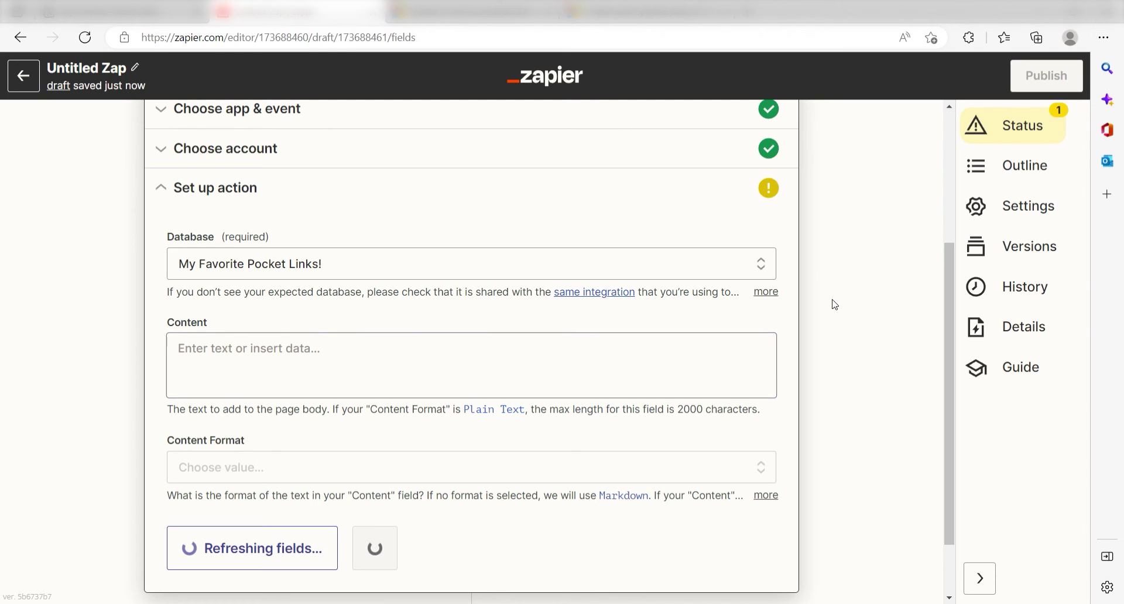
{"action": "scroll", "coordinate": [873, 273], "scroll_direction": "down", "scroll_amount": 1}
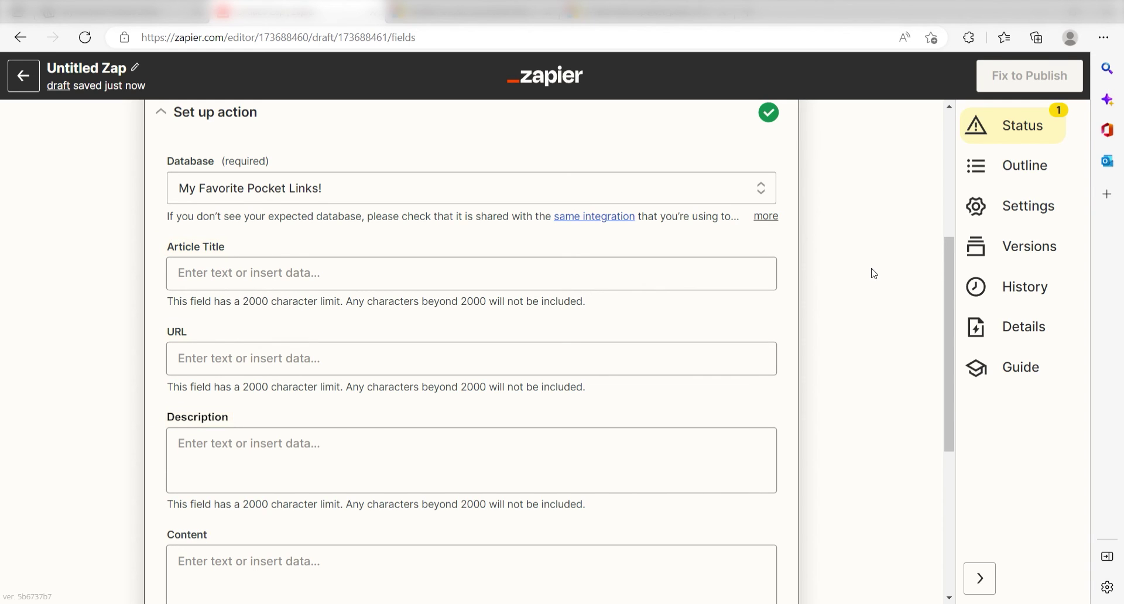
{"action": "scroll", "coordinate": [683, 266], "scroll_direction": "down", "scroll_amount": 2}
Step: Map Pocket's Resolved Title to Article Title and Resolved Url to URL
{"action": "left_click", "coordinate": [589, 208]}
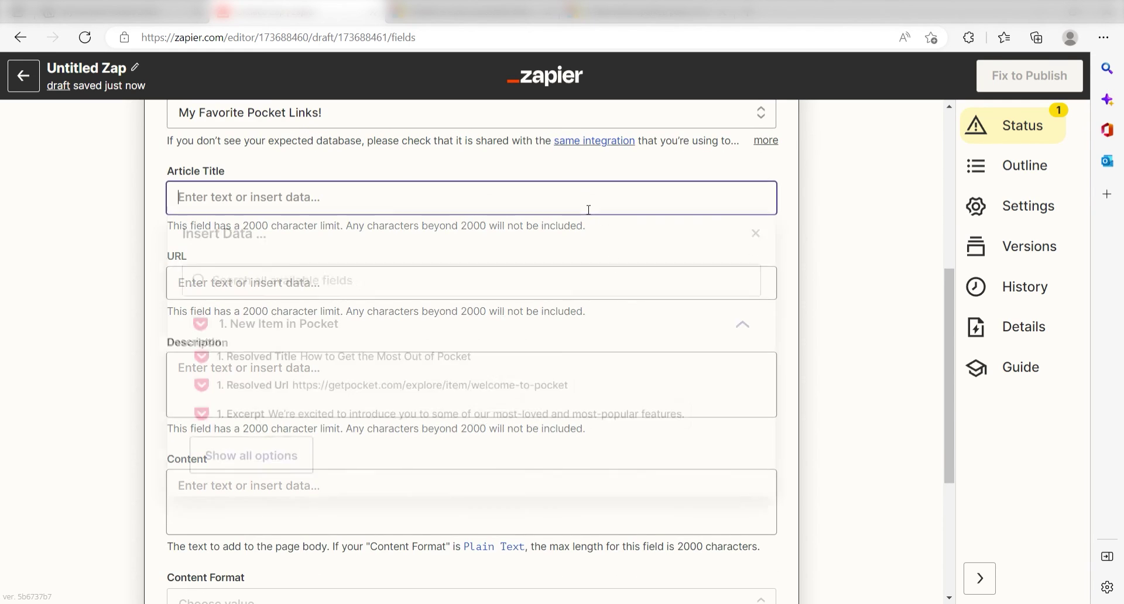
{"action": "left_click", "coordinate": [454, 360]}
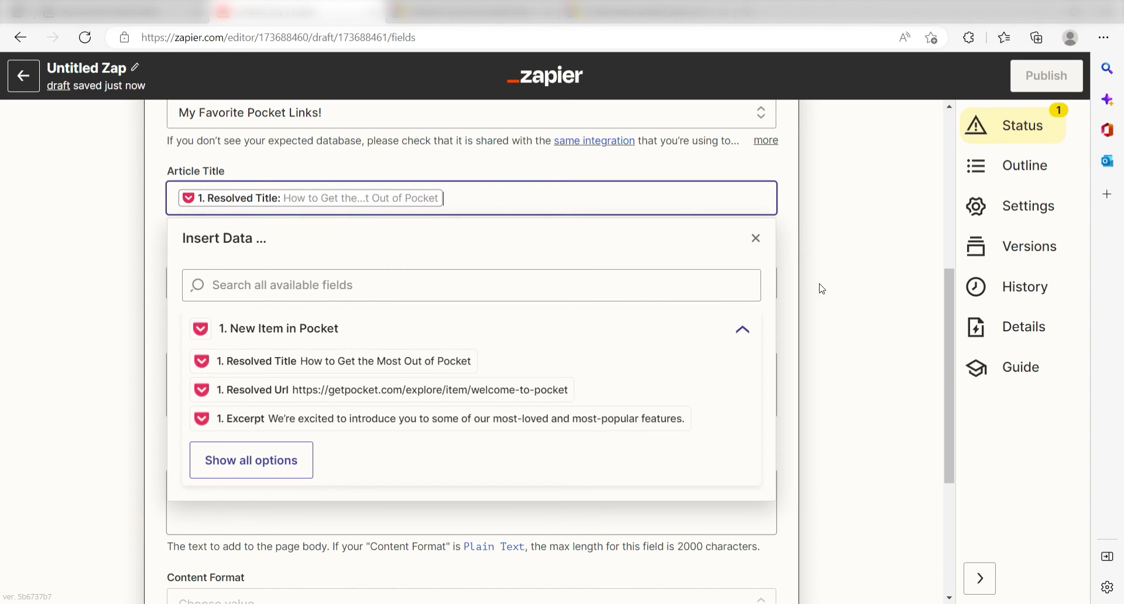
{"action": "left_click", "coordinate": [839, 278]}
{"action": "left_click", "coordinate": [560, 283]}
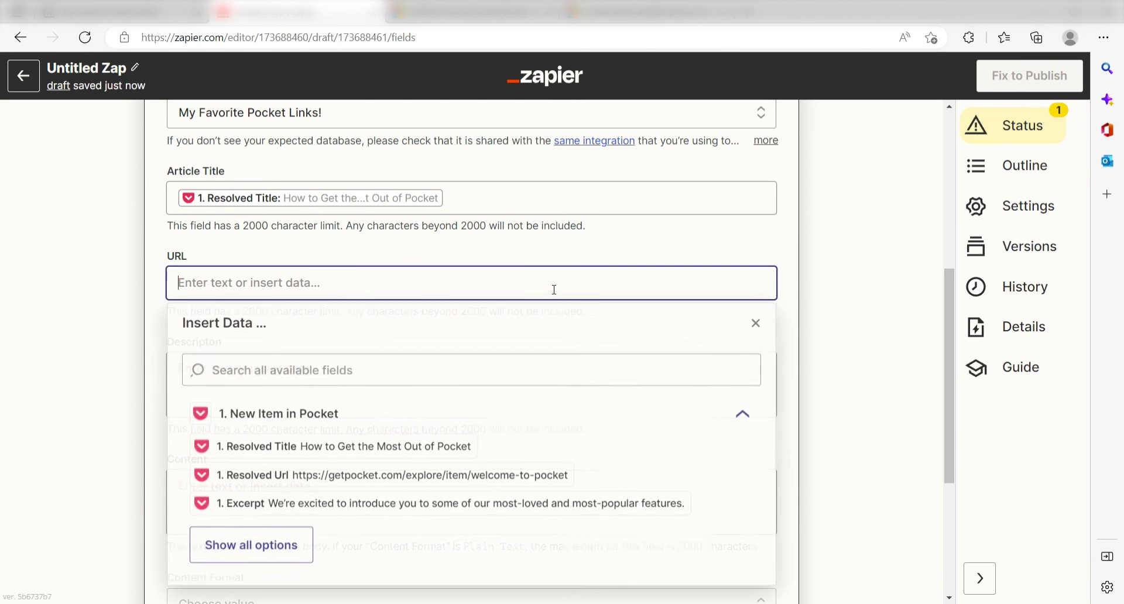
{"action": "left_click", "coordinate": [473, 475]}
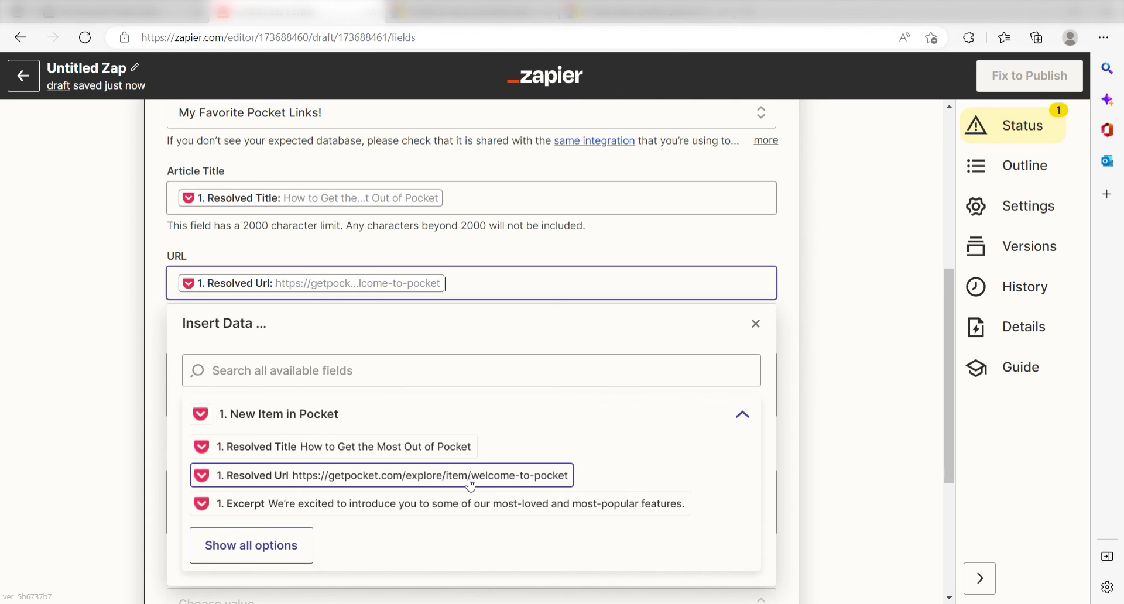
{"action": "left_click", "coordinate": [827, 351]}
Step: Map Pocket's Excerpt to Description and continue to the action test
{"action": "scroll", "coordinate": [394, 306], "scroll_direction": "down", "scroll_amount": 1}
{"action": "left_click", "coordinate": [394, 306]}
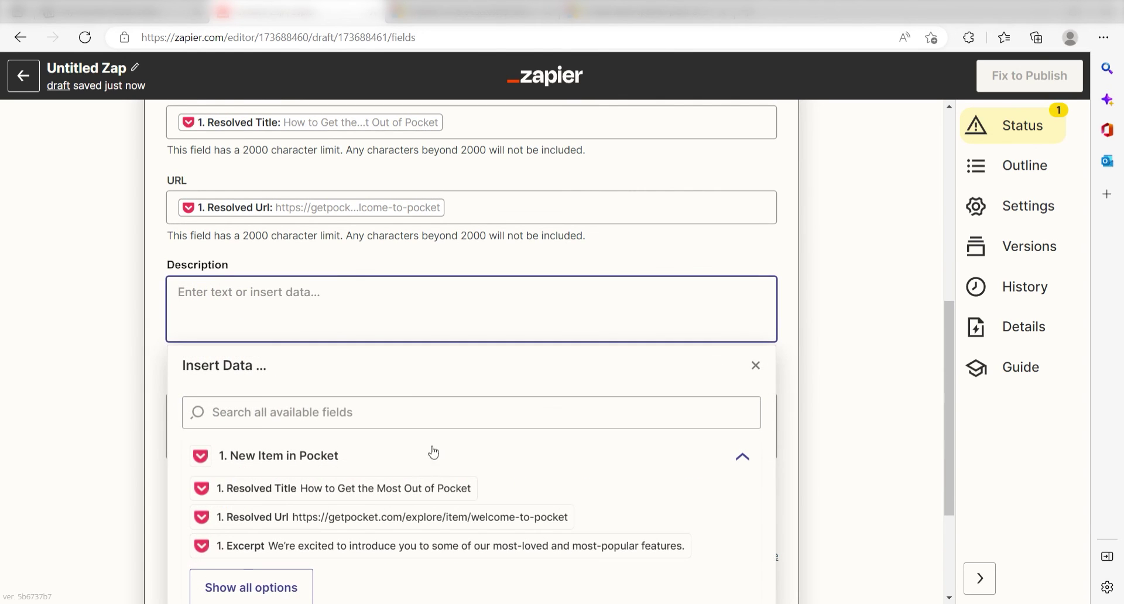
{"action": "left_click", "coordinate": [416, 548]}
{"action": "left_click", "coordinate": [845, 354]}
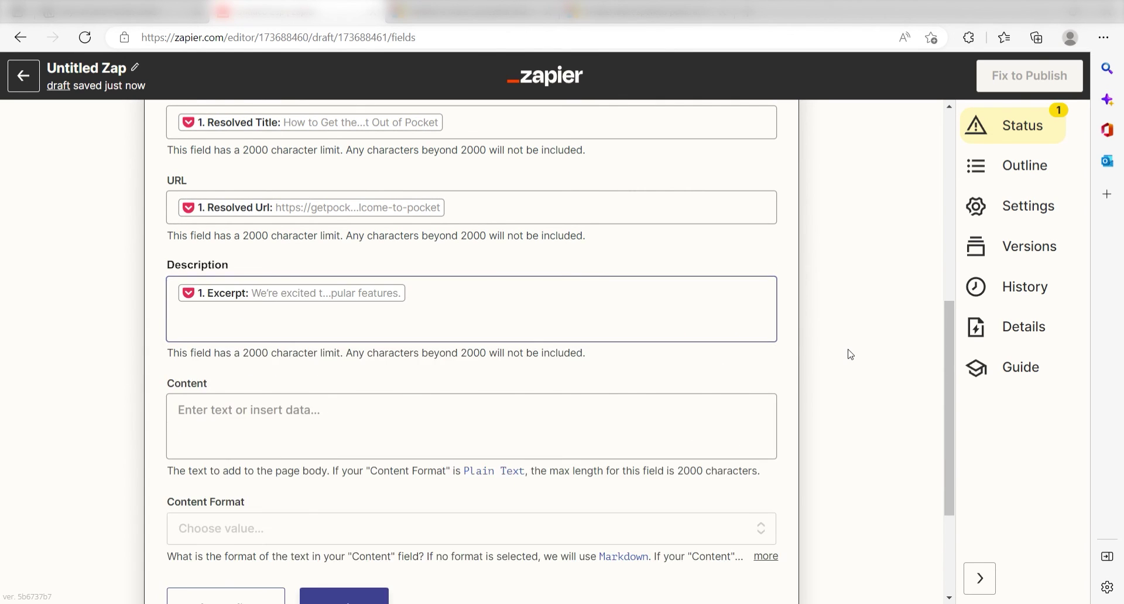
{"action": "scroll", "coordinate": [843, 440], "scroll_direction": "down", "scroll_amount": 1}
{"action": "left_click", "coordinate": [405, 545]}
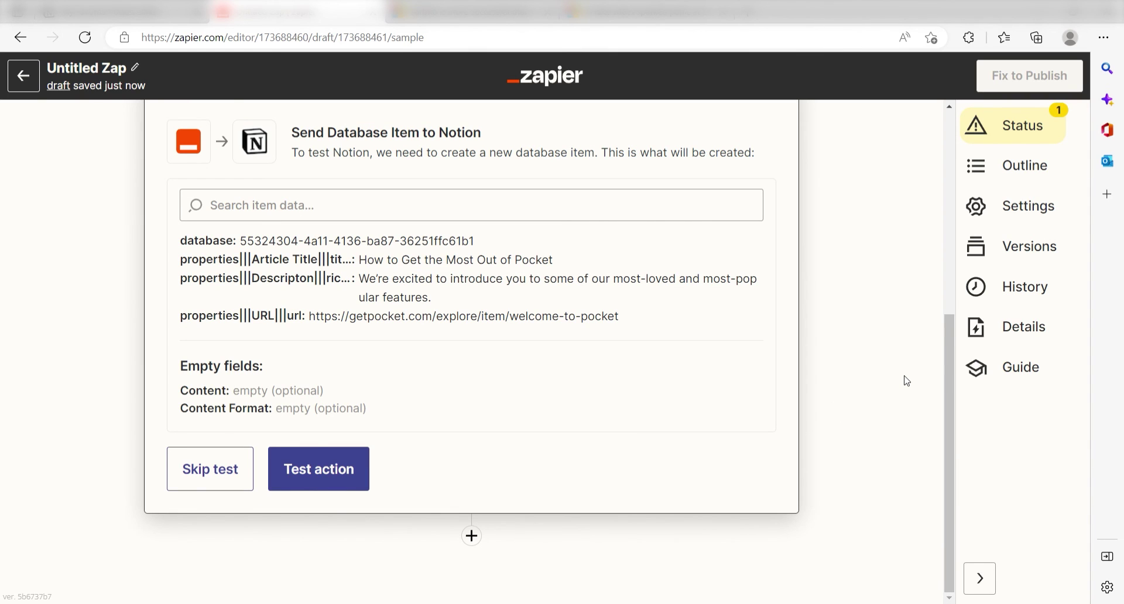
Step: Send the test item to Notion, creating the 'How to Get the Most Out of Pocket' row
{"action": "left_click", "coordinate": [328, 469]}
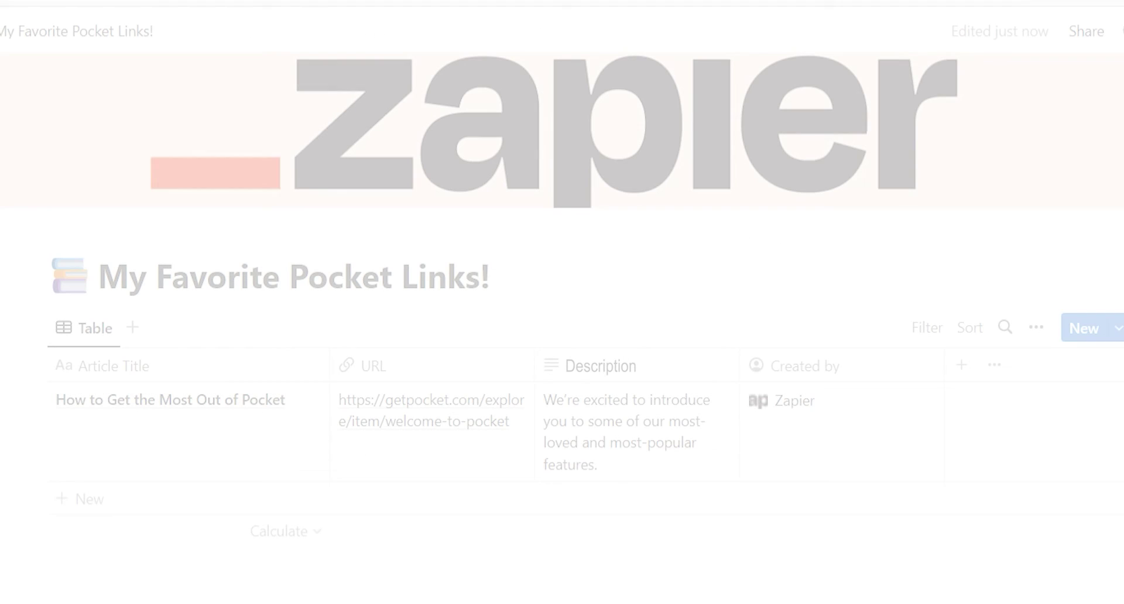